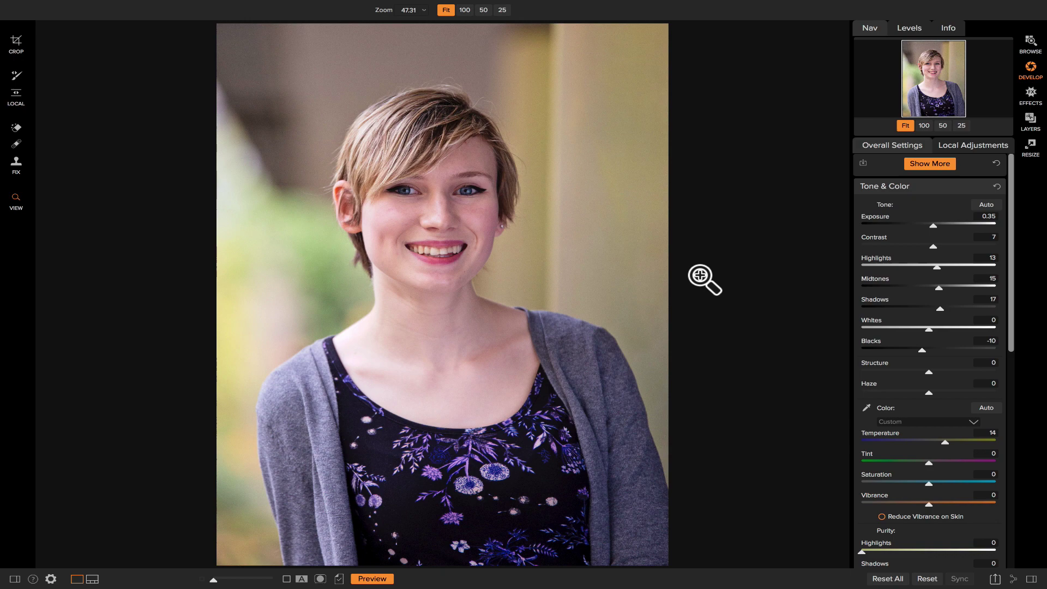
Compare with the original, then add a Magic Eye Fixer local layer (Exposure 1, Contrast 10, Structure 20).
key("backslash")
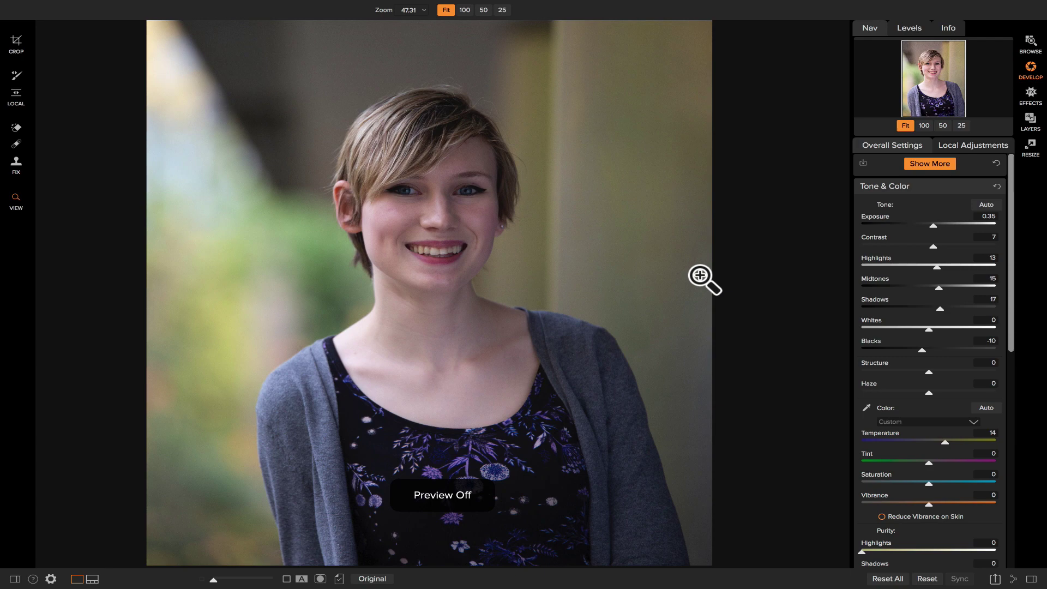
key("backslash")
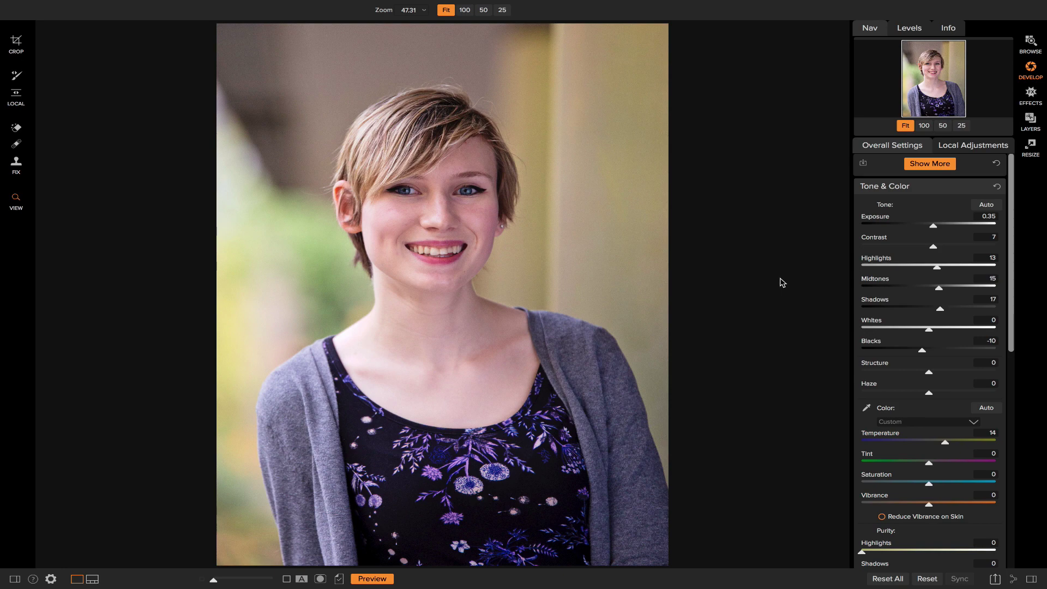
left_click(972, 146)
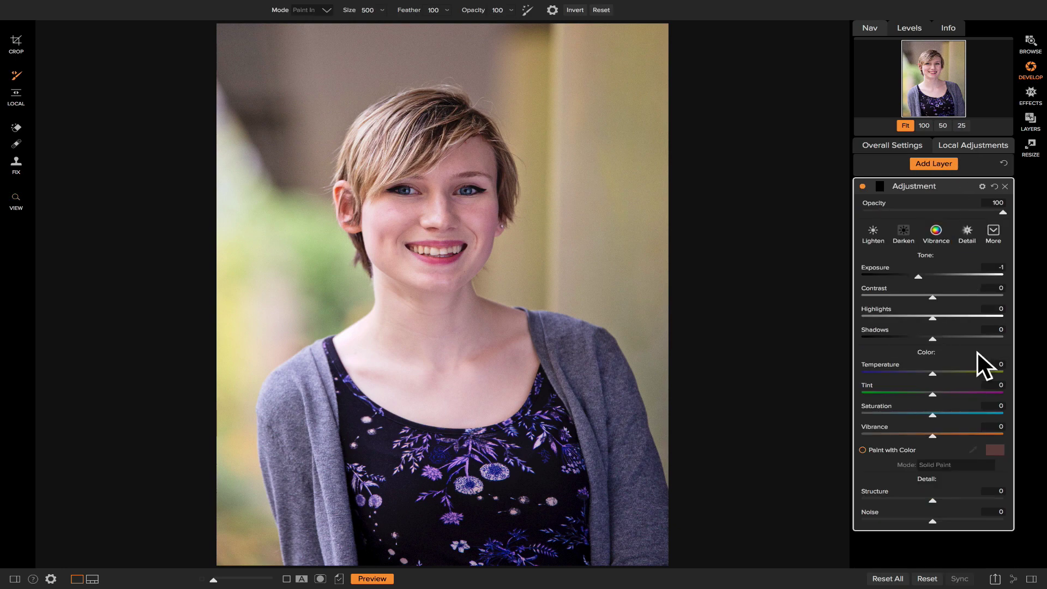
left_click(992, 236)
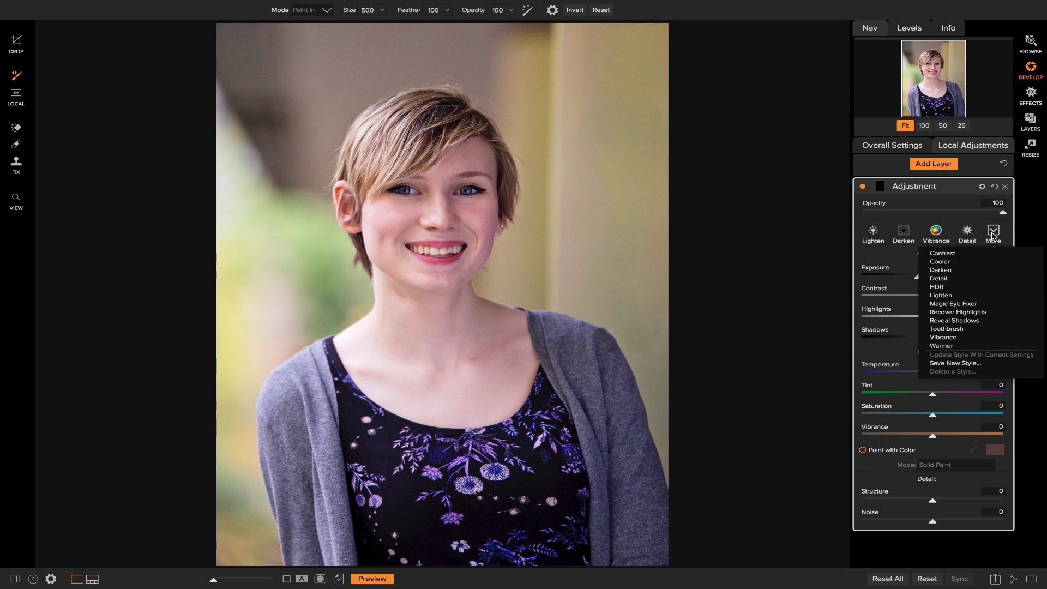
left_click(969, 303)
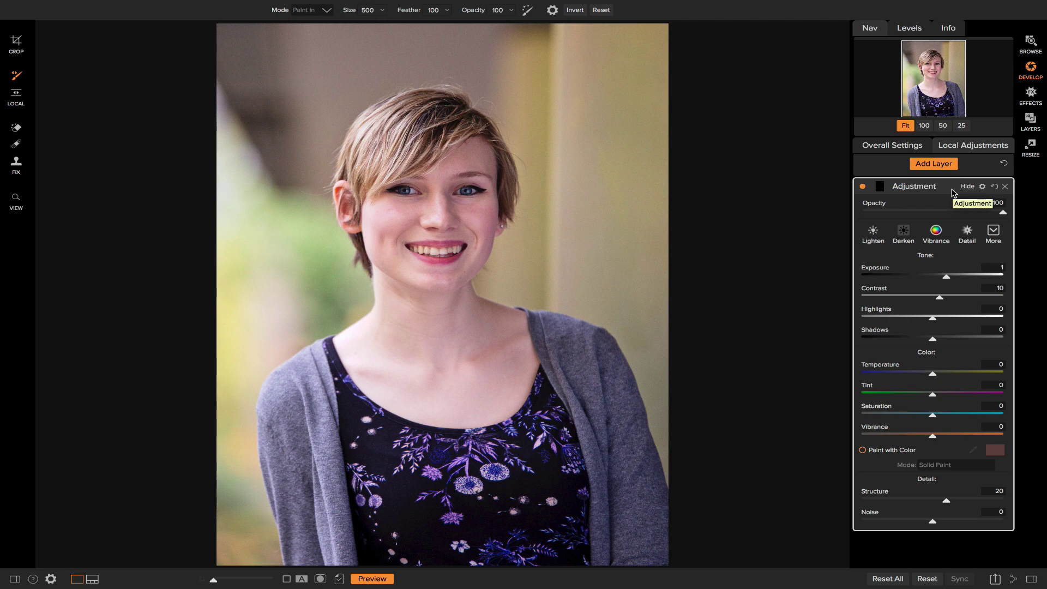
Zoom to 100% and frame the whole face.
key("z")
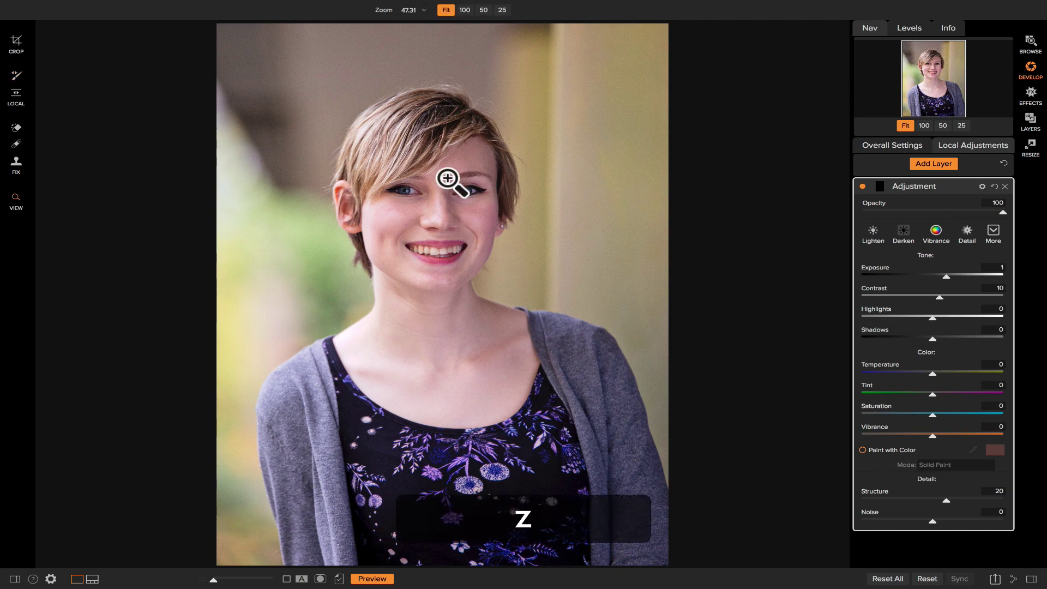
left_click(446, 181)
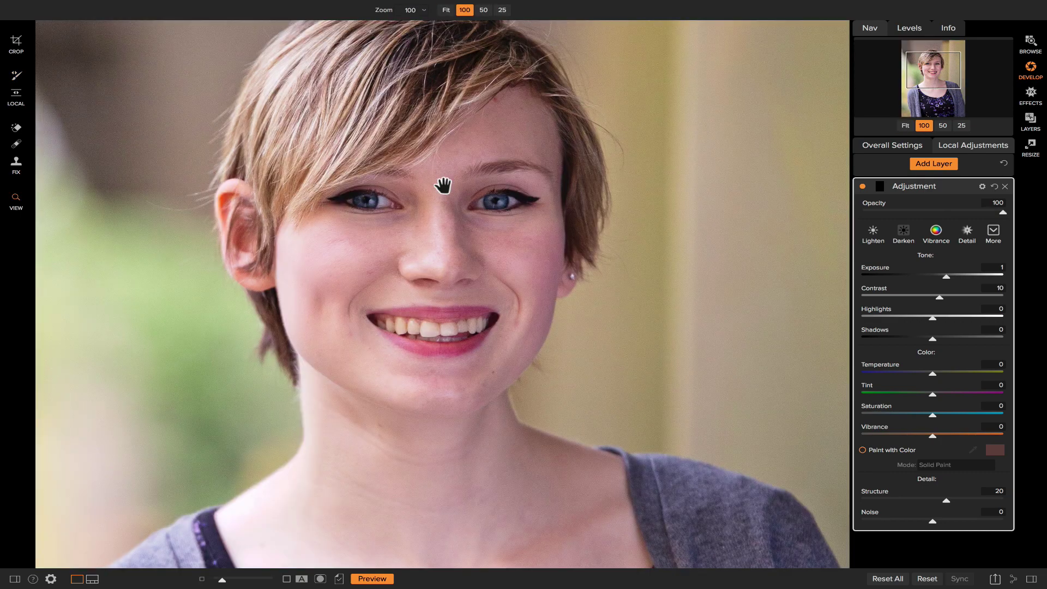
left_click_drag(443, 187, 479, 227)
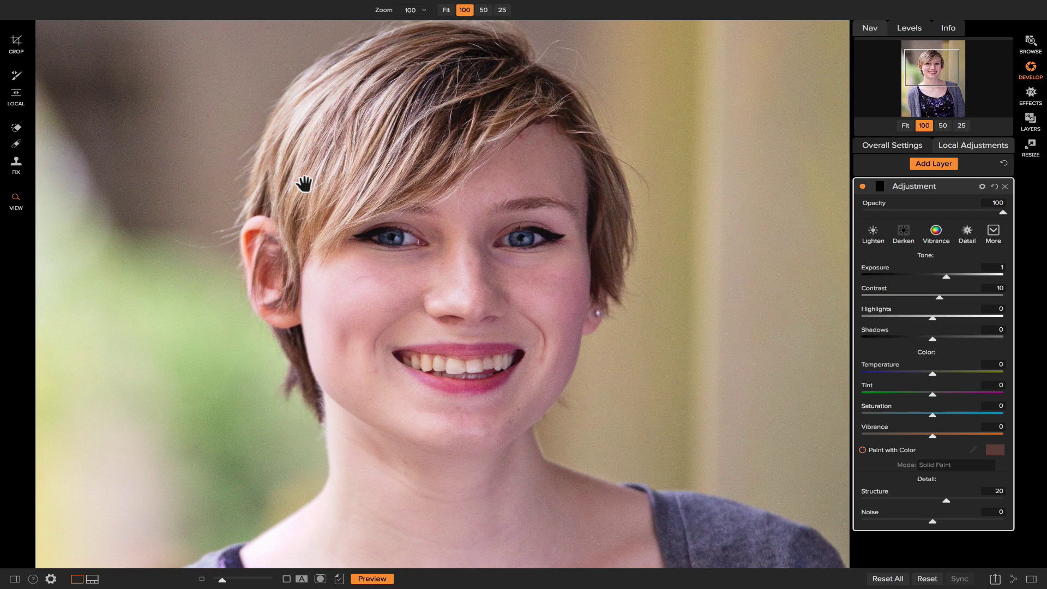
With the Local brush shrunk to 30, paint the eye brightening over both irises.
left_click(19, 76)
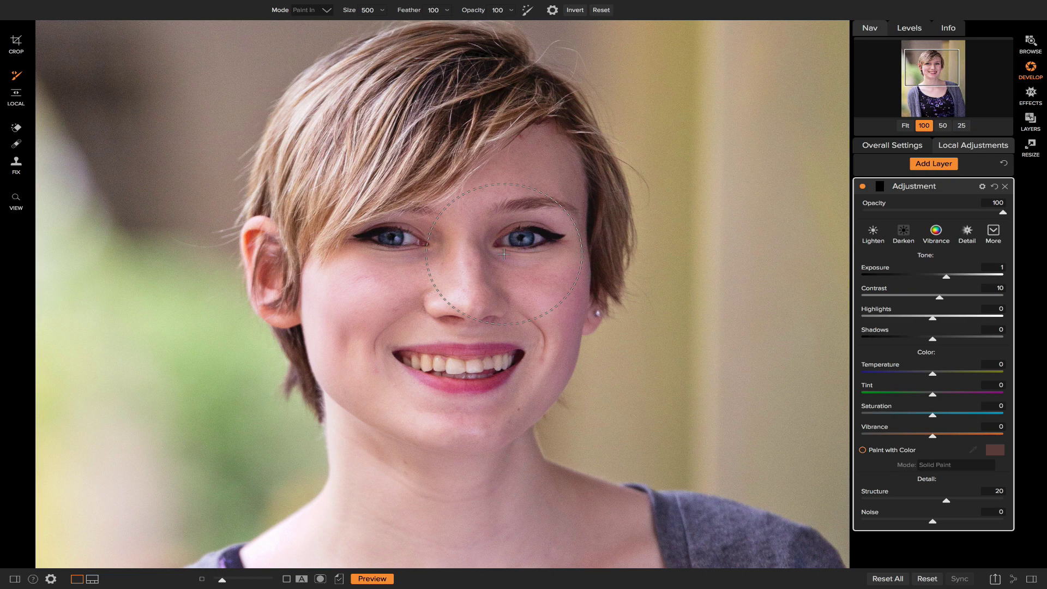
key("bracketleft")
key("bracketleft")
key("bracketleft")
key("bracketleft")
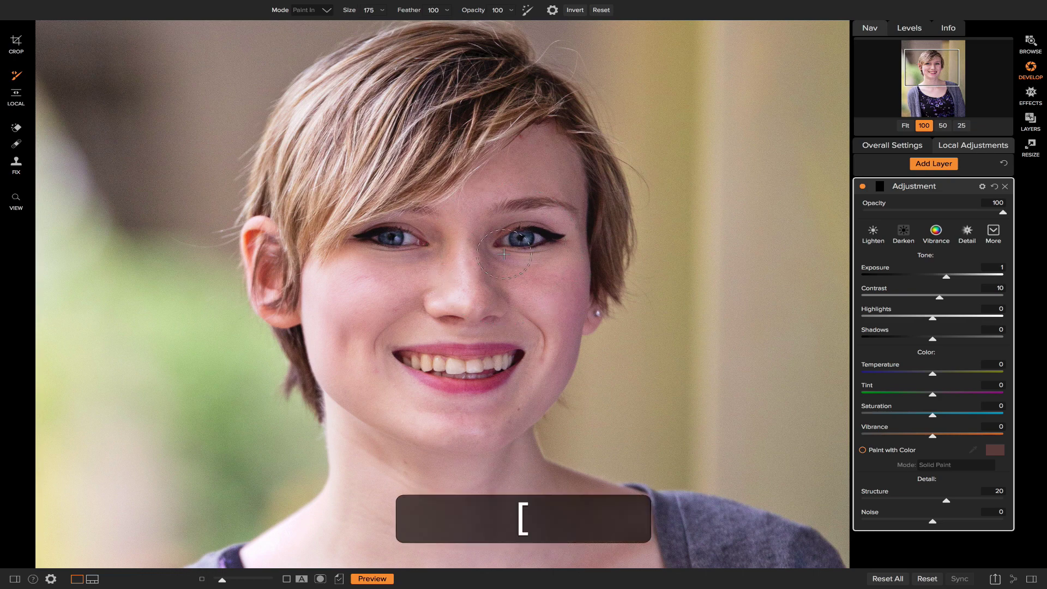
key("bracketleft")
key("bracketleft")
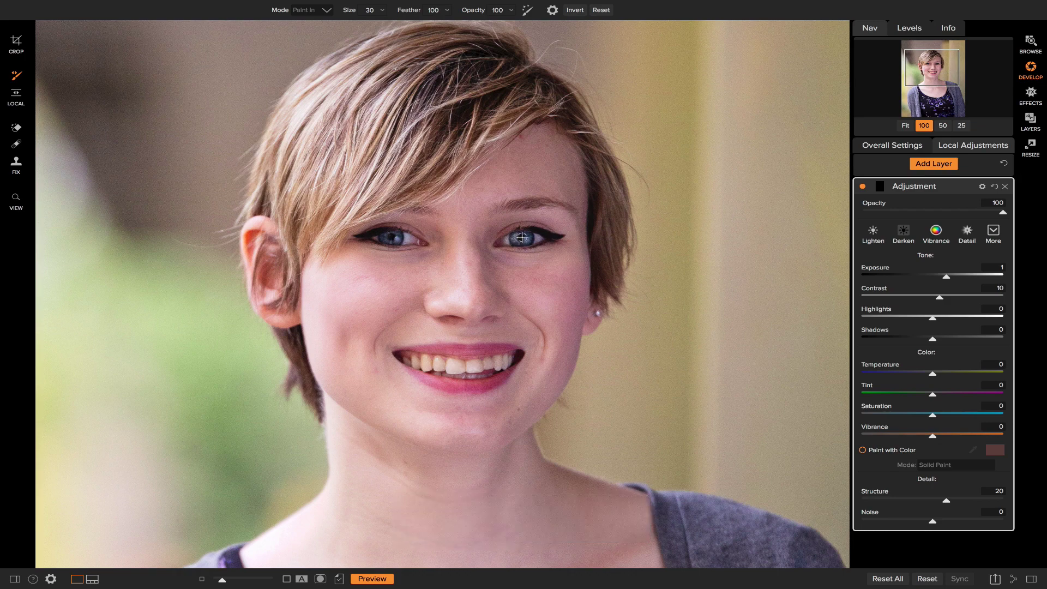
left_click_drag(538, 240, 513, 241)
mouse_move(402, 239)
left_mouse_down()
mouse_move(374, 238)
mouse_move(414, 238)
mouse_move(377, 236)
left_mouse_up()
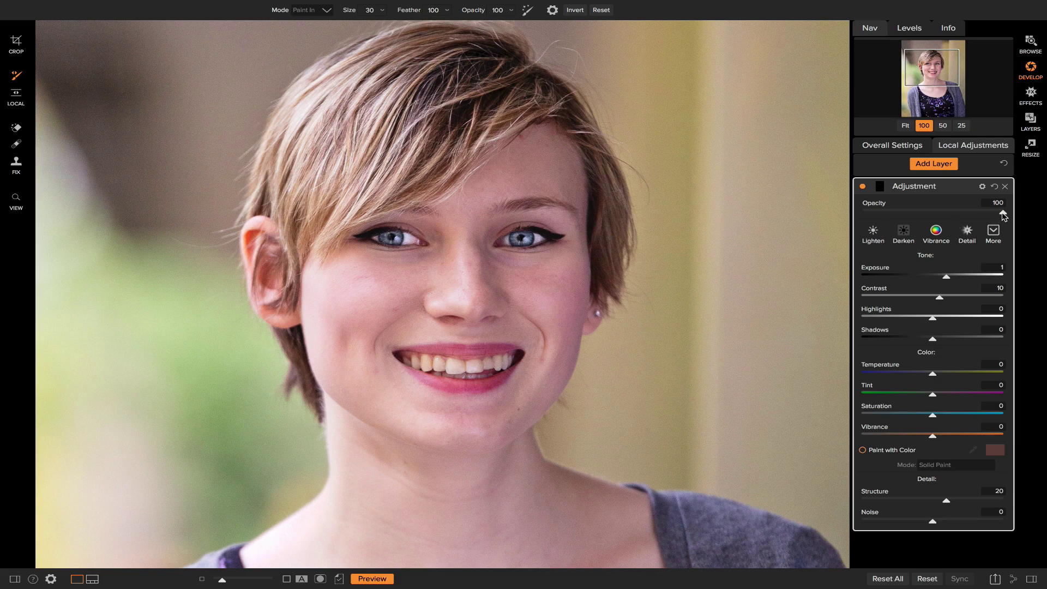
Lower the eye layer's opacity to 22 and toggle it off and on to compare.
left_click_drag(1004, 215, 895, 217)
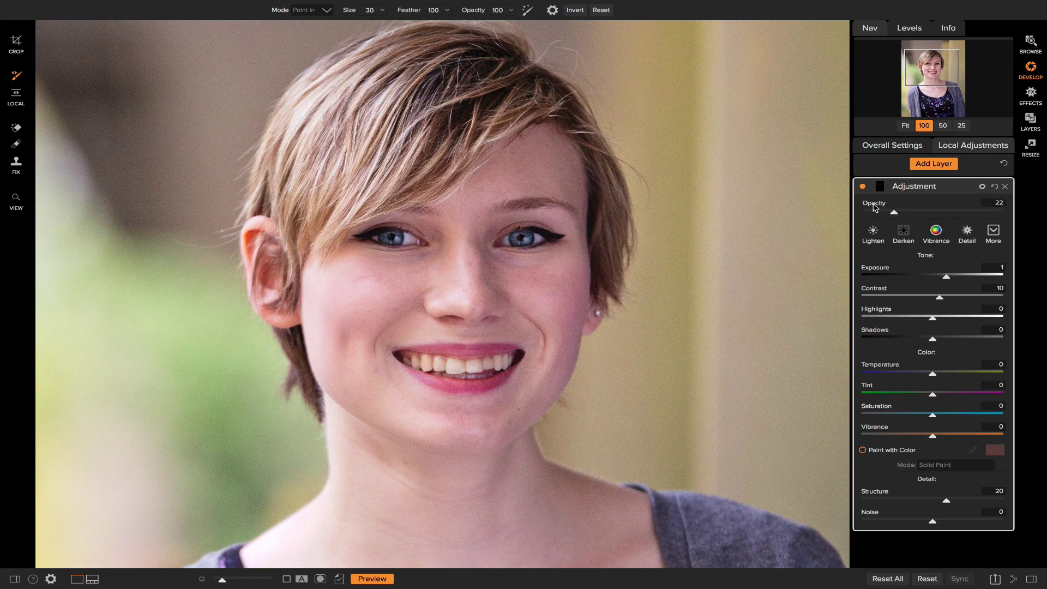
left_click(862, 186)
left_click(863, 186)
left_click(862, 186)
left_click(863, 187)
scroll(828, 189, "up", 1)
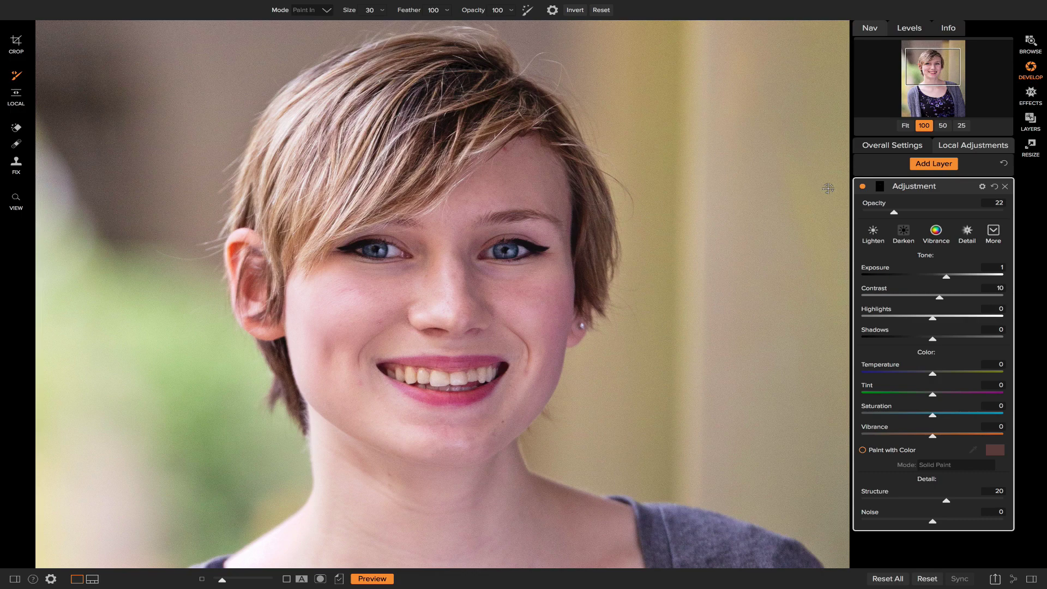
Add a Toothbrush layer (Exposure 1, Temperature -10, Saturation -20) and paint it over the front teeth.
left_click(926, 165)
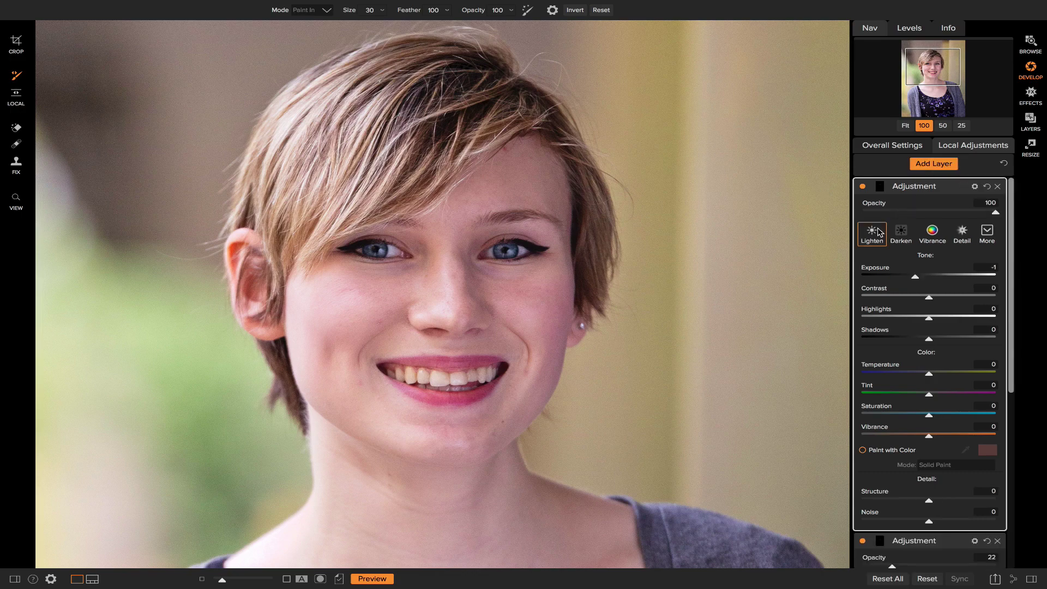
left_click(988, 241)
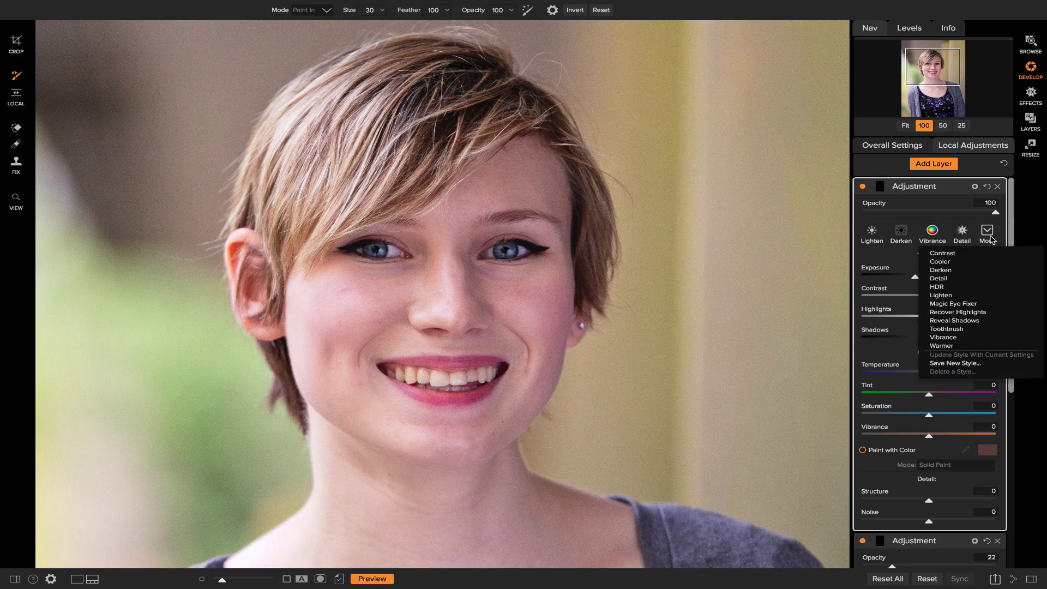
left_click(988, 330)
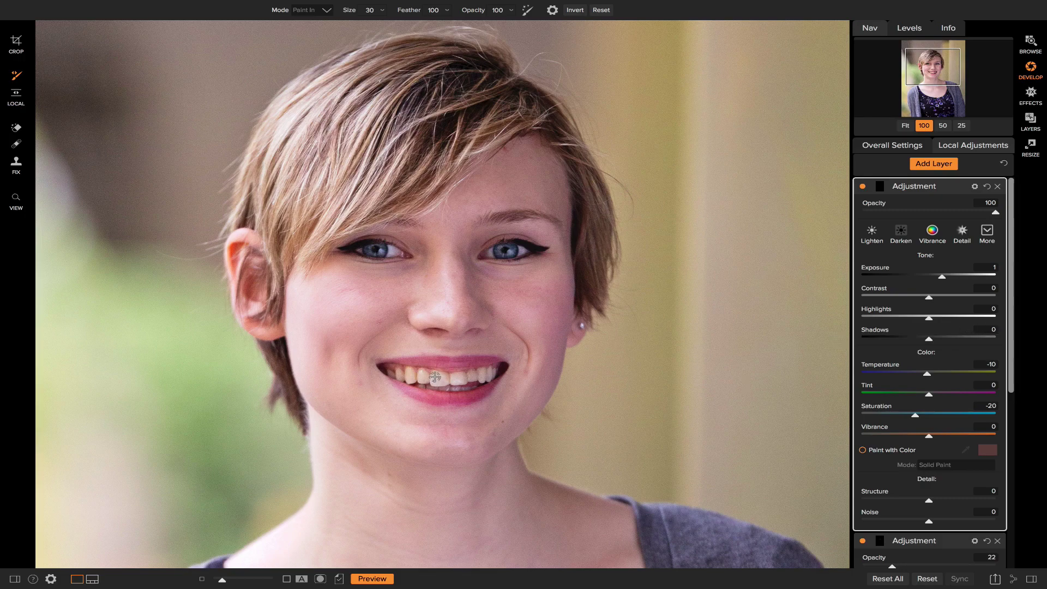
mouse_move(435, 377)
left_mouse_down()
mouse_move(495, 371)
mouse_move(397, 376)
mouse_move(474, 376)
mouse_move(404, 376)
left_mouse_up()
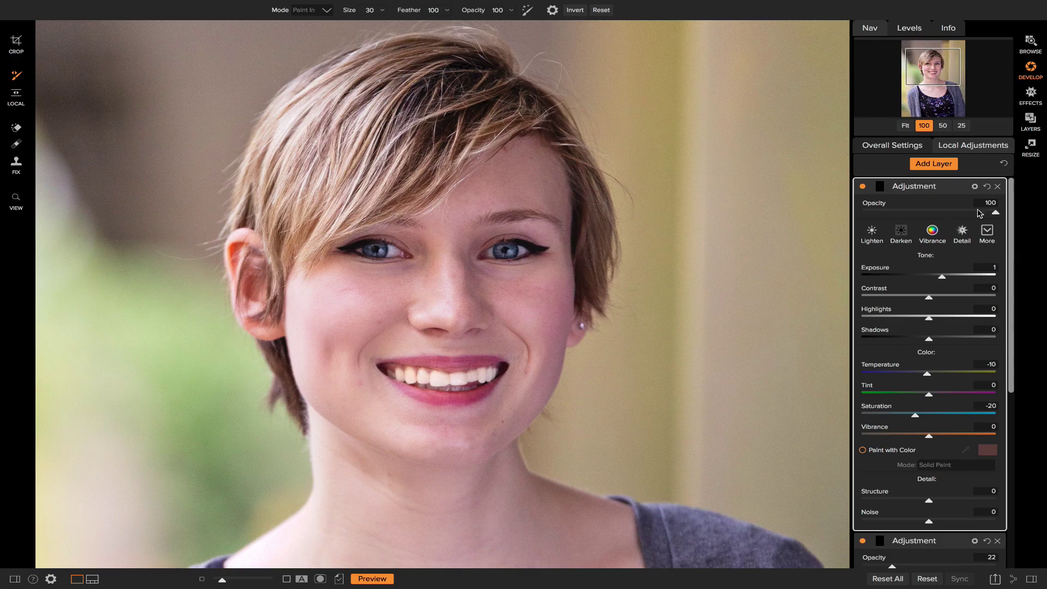
Tune the teeth layer to opacity 39, Temperature -242, Saturation -56, with slightly lower exposure.
left_click_drag(996, 213, 891, 217)
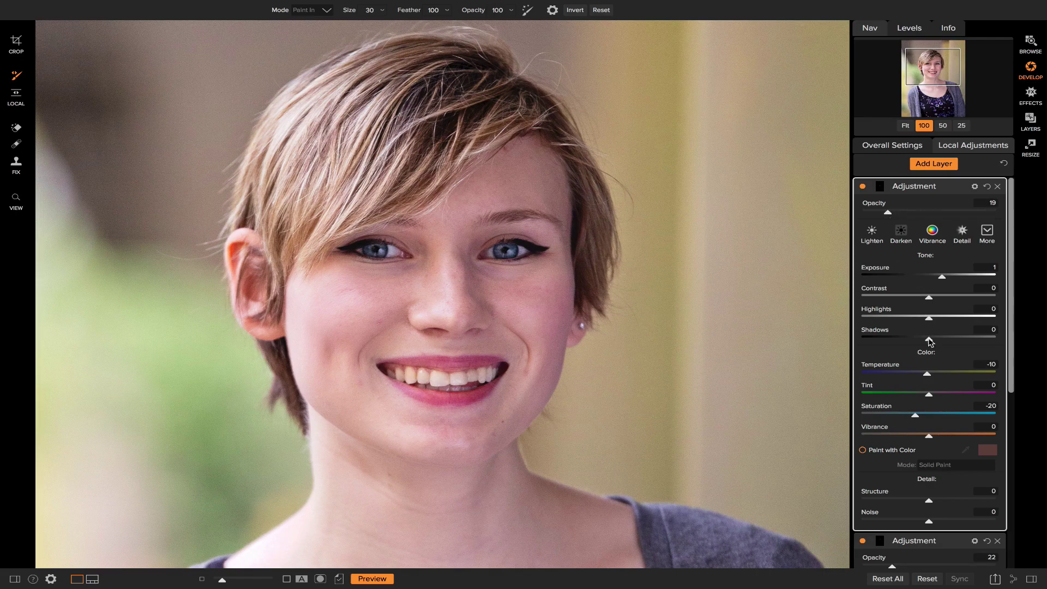
left_click_drag(928, 378, 887, 376)
left_click_drag(914, 414, 891, 415)
left_click_drag(892, 217, 916, 216)
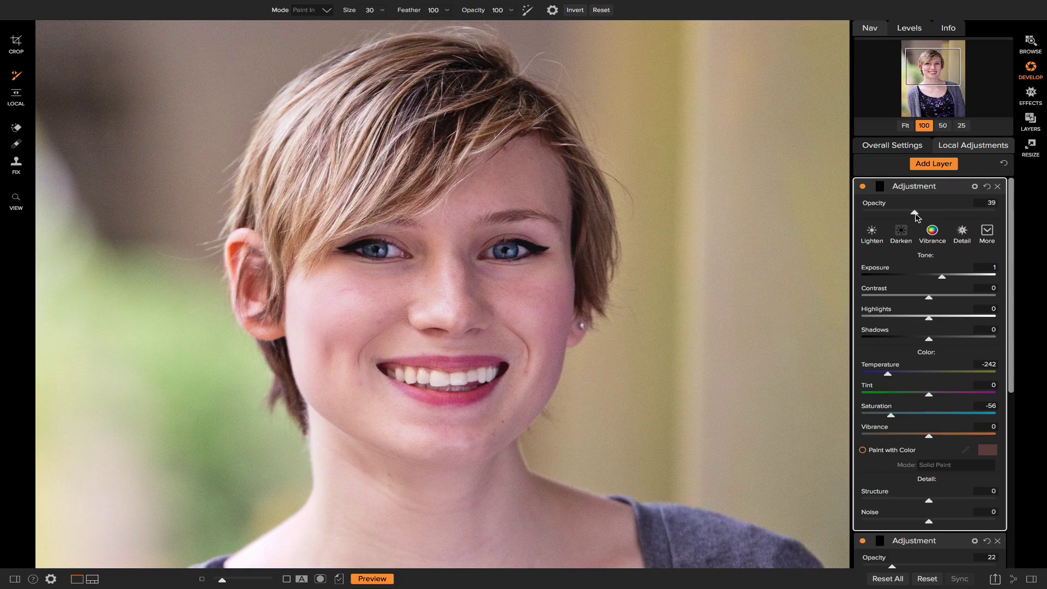
left_click_drag(942, 280, 938, 280)
Toggle the teeth layer off and on to compare the whitening.
mouse_move(863, 189)
left_click(863, 189)
left_click(862, 188)
left_click(862, 188)
left_click(863, 189)
Add a new Lighten adjustment layer at Exposure 1 and enlarge the brush.
left_click(935, 165)
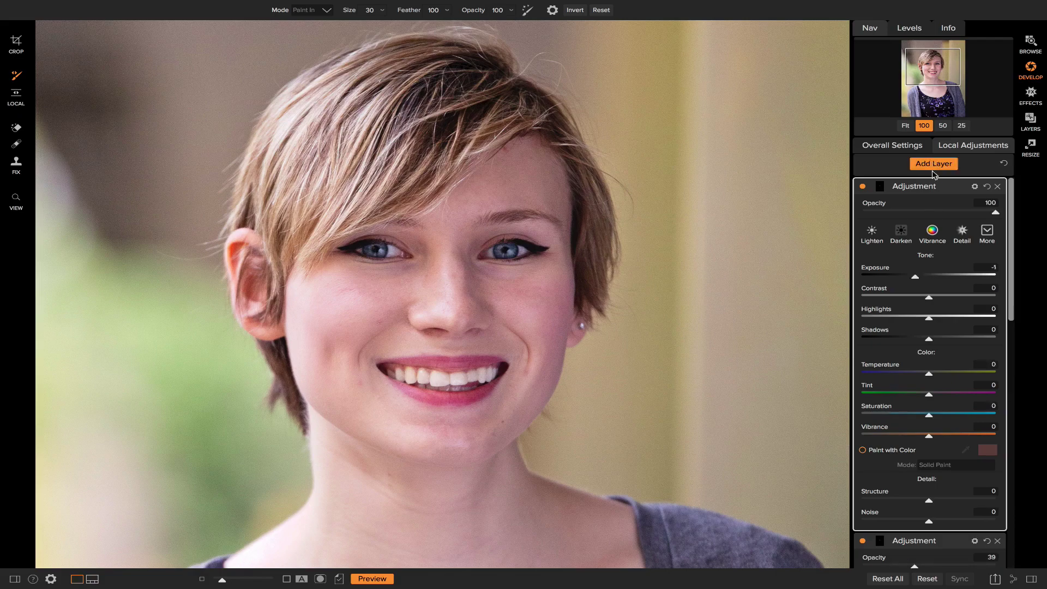
left_click(871, 232)
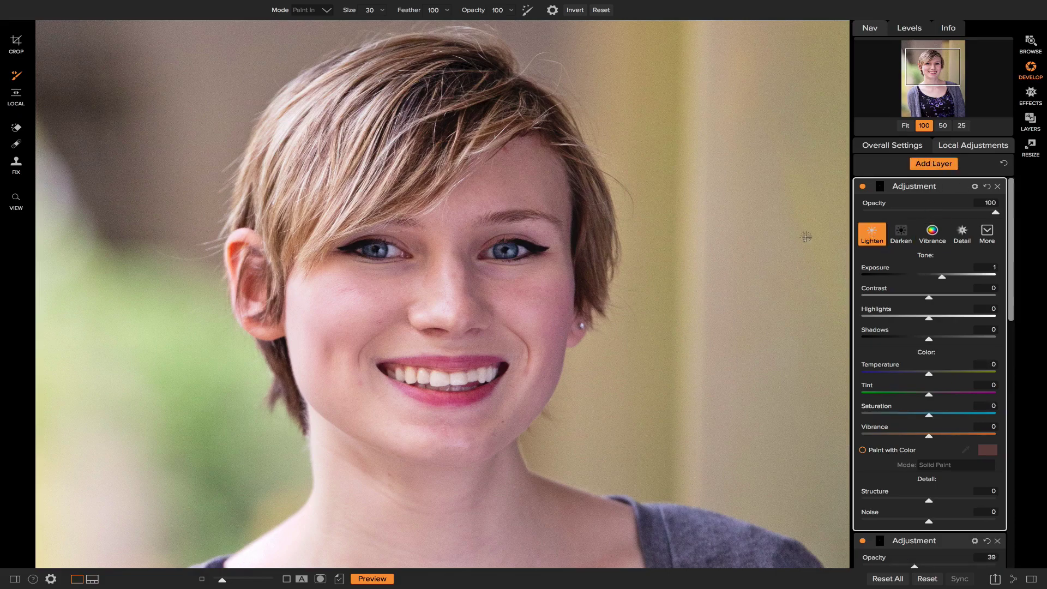
key("bracketright")
key("bracketright")
key("bracketright")
key("bracketright")
key("bracketright")
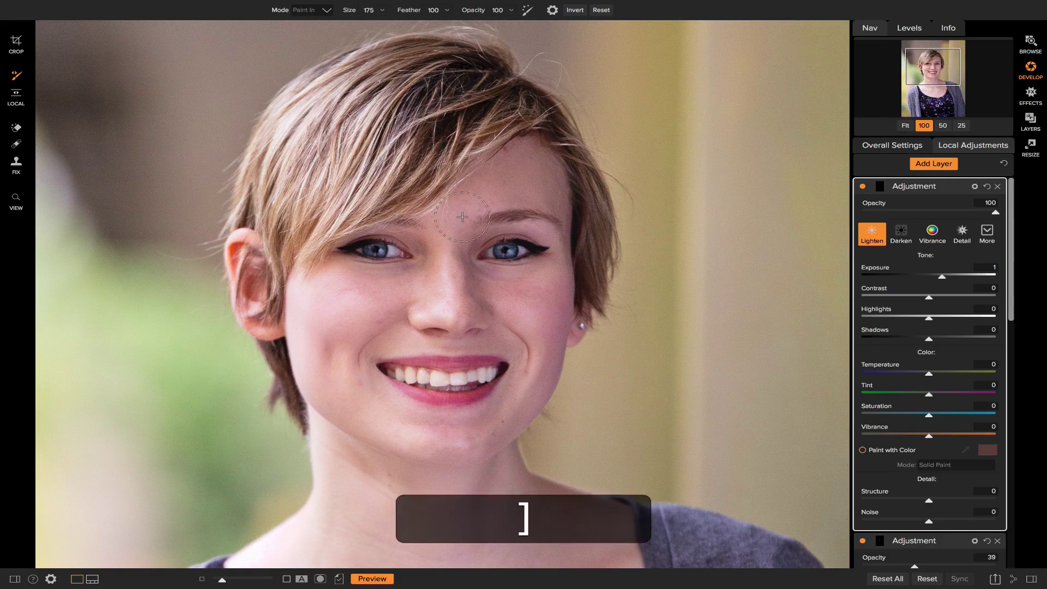
Paint lightening over the eye and forehead area, then lower that layer's opacity to 54.
key("bracketright")
key("bracketright")
key("bracketright")
key("bracketright")
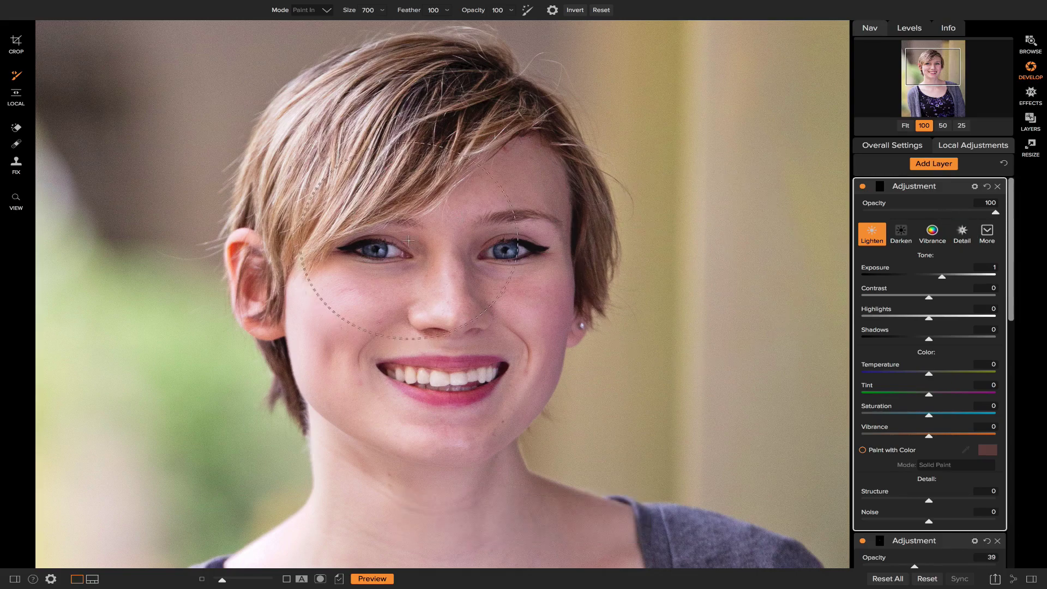
key("bracketleft")
key("bracketleft")
key("bracketleft")
key("bracketleft")
key("bracketleft")
key("bracketleft")
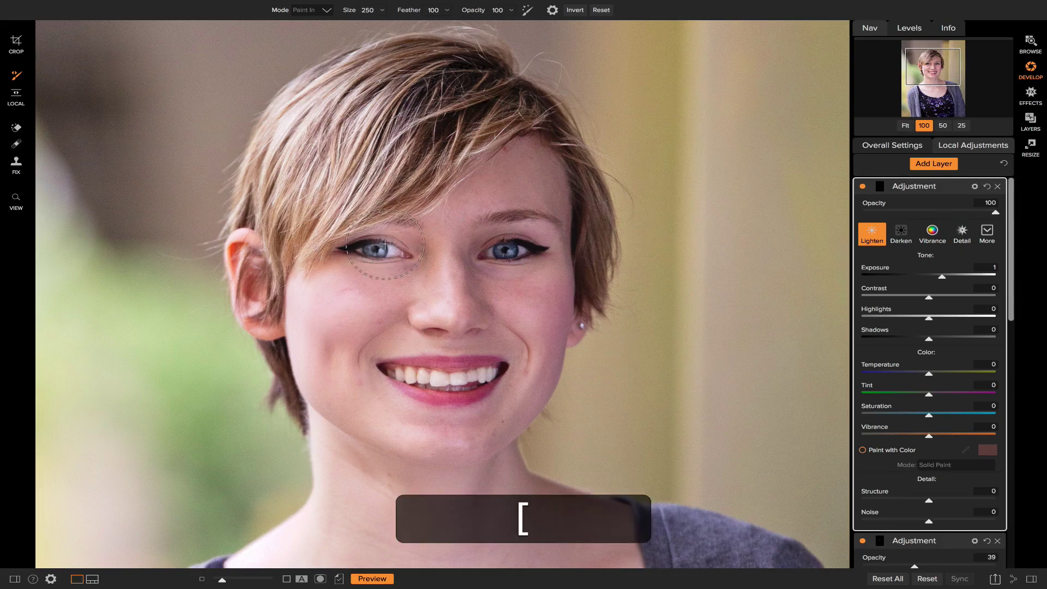
mouse_move(373, 229)
left_mouse_down()
mouse_move(523, 163)
mouse_move(534, 207)
mouse_move(515, 234)
mouse_move(481, 241)
mouse_move(497, 241)
mouse_move(502, 261)
mouse_move(413, 277)
mouse_move(405, 264)
mouse_move(531, 239)
mouse_move(541, 273)
mouse_move(552, 204)
mouse_move(522, 303)
mouse_move(518, 281)
mouse_move(479, 292)
mouse_move(461, 203)
mouse_move(400, 243)
mouse_move(414, 240)
mouse_move(376, 250)
mouse_move(434, 225)
left_mouse_up()
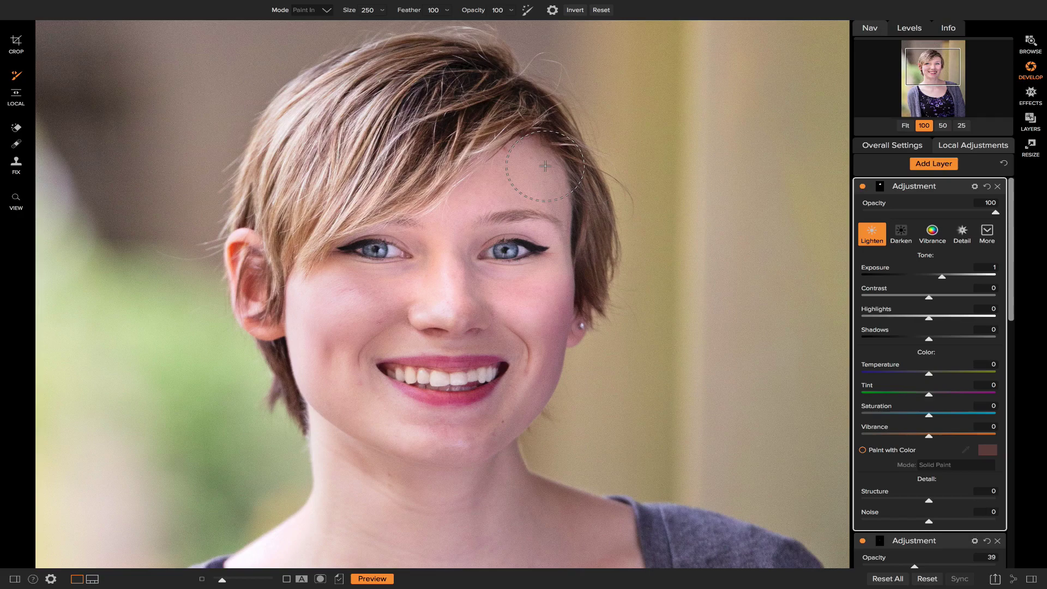
left_click_drag(996, 216, 936, 216)
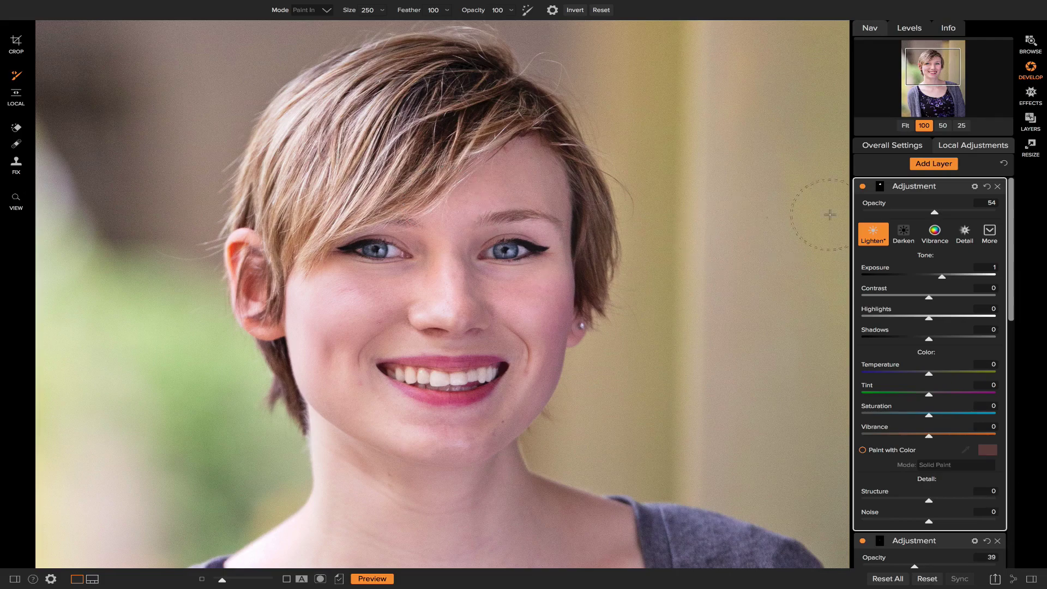
left_click(862, 188)
left_click(863, 187)
left_click(862, 187)
left_click(863, 187)
Heal the two chin blemishes and one blemish on each cheek with the Blemish Fixer.
left_click(18, 146)
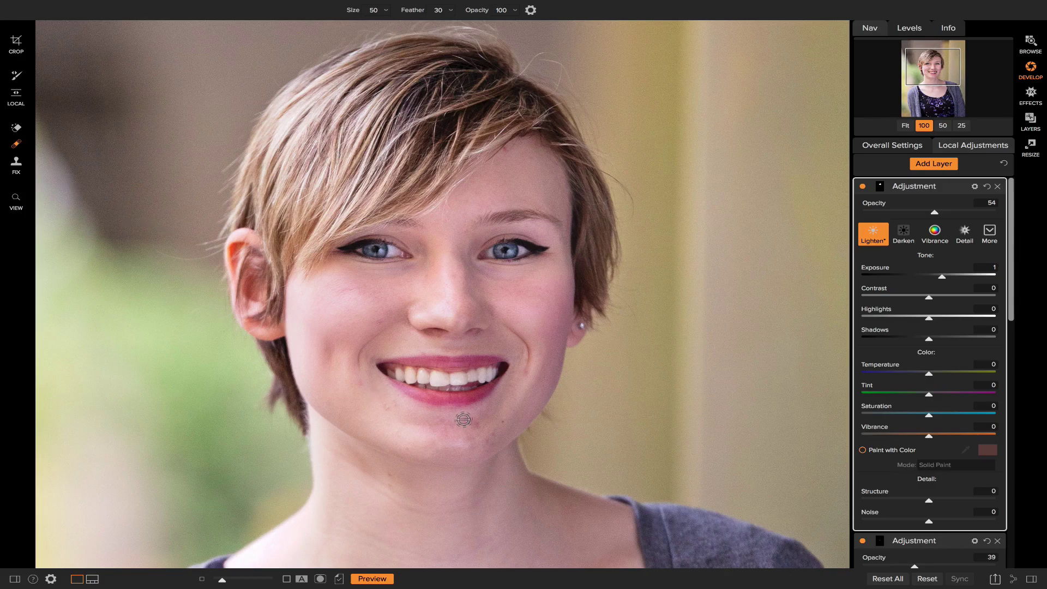
left_click_drag(462, 419, 473, 426)
left_click_drag(495, 433, 486, 443)
left_click_drag(375, 326, 377, 324)
left_click_drag(534, 371, 525, 370)
In Effects, add Skin Retouching, sample the face's skin colour, and apply the Strong preset.
left_click(1032, 106)
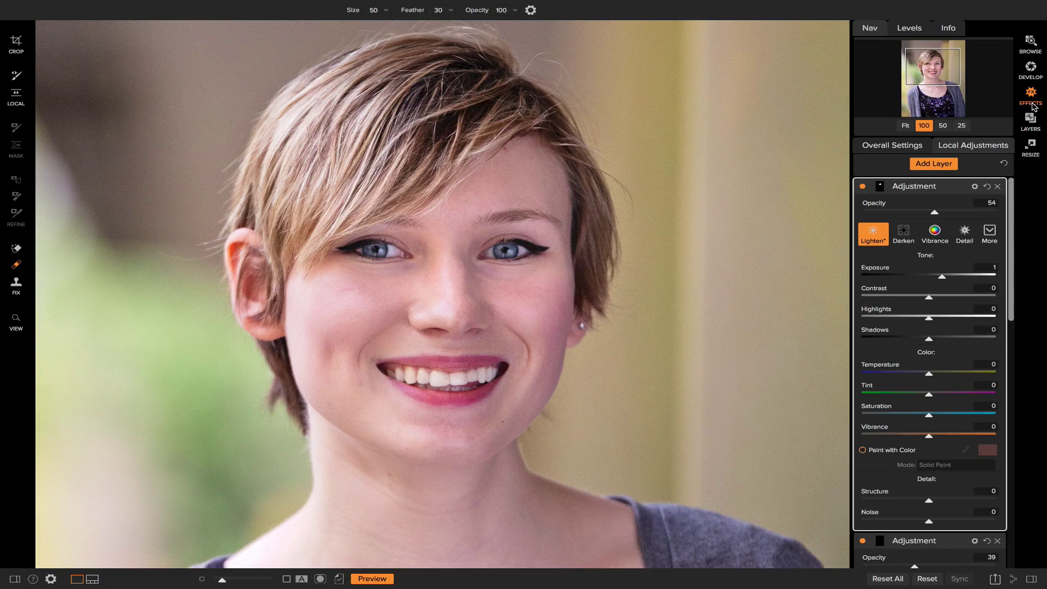
left_click(917, 141)
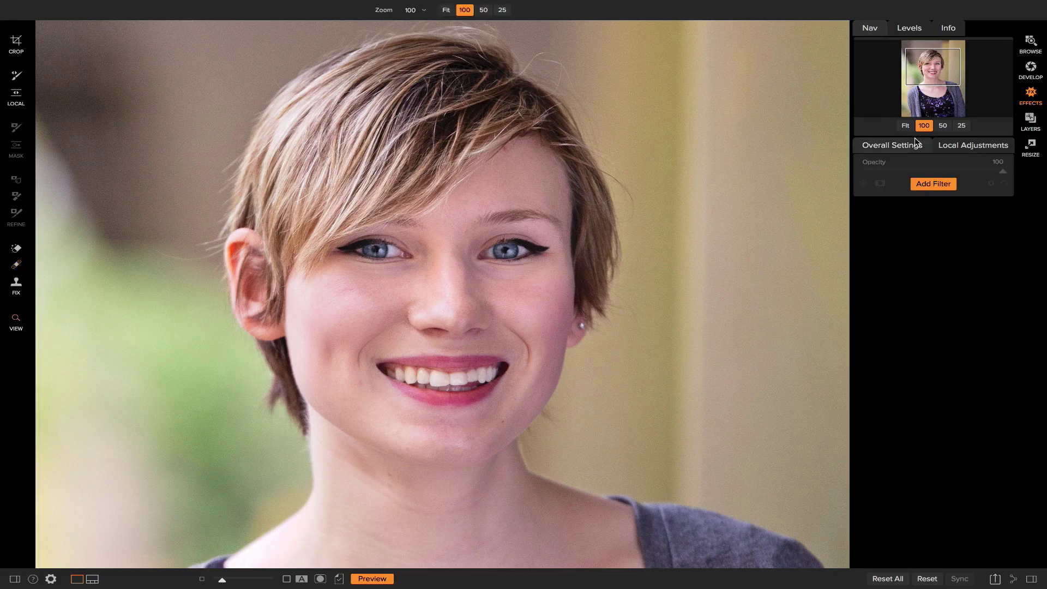
left_click(933, 184)
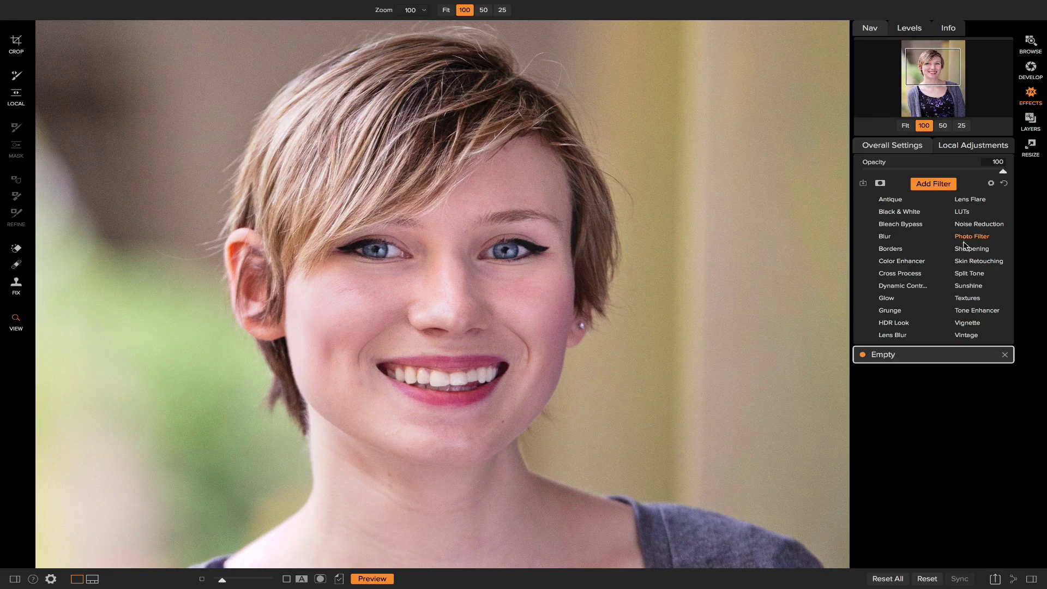
left_click(981, 262)
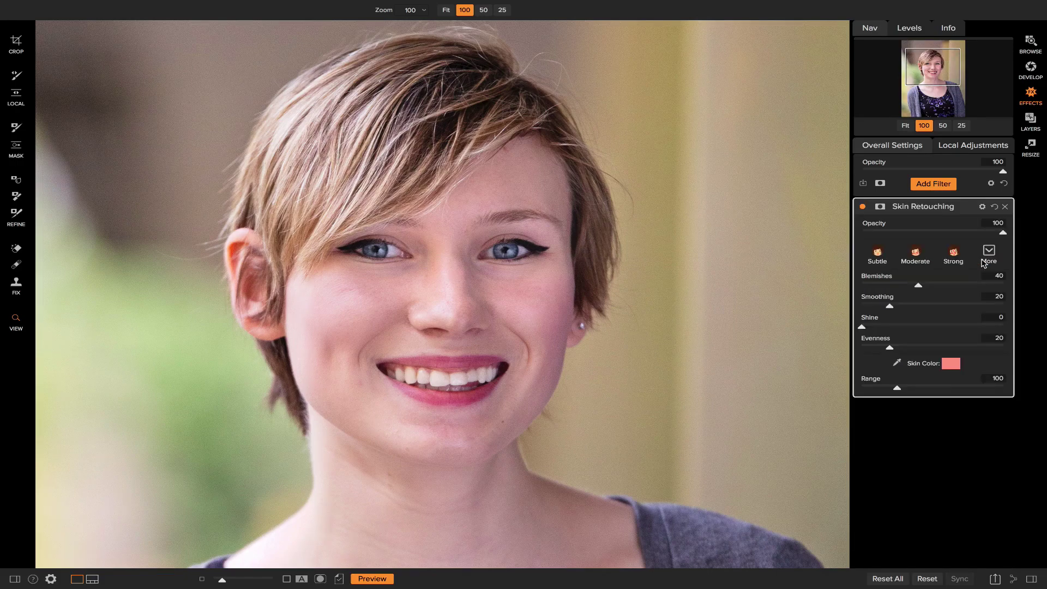
left_click(897, 363)
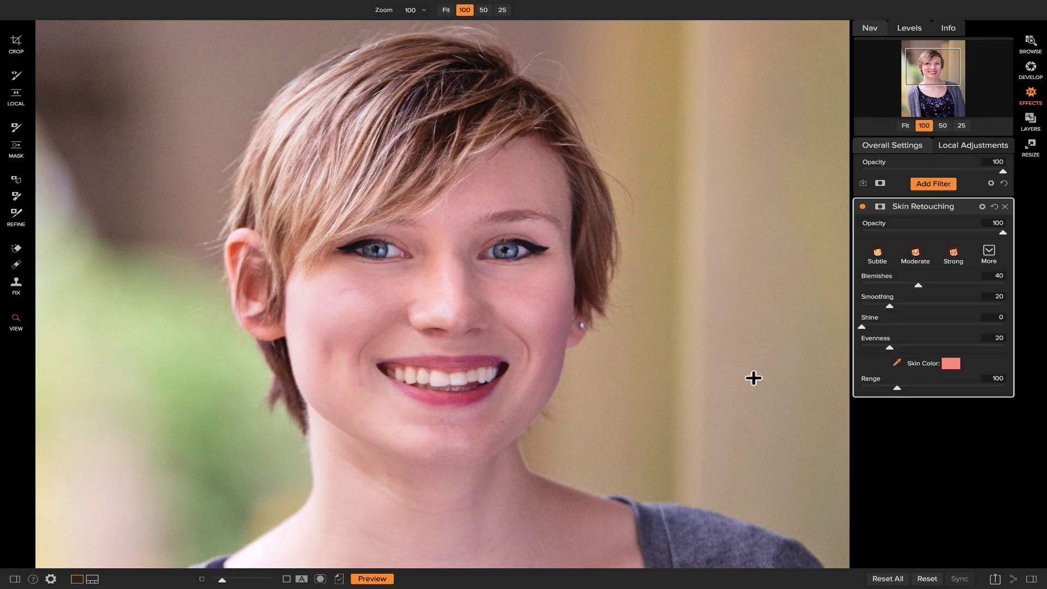
left_click(358, 305)
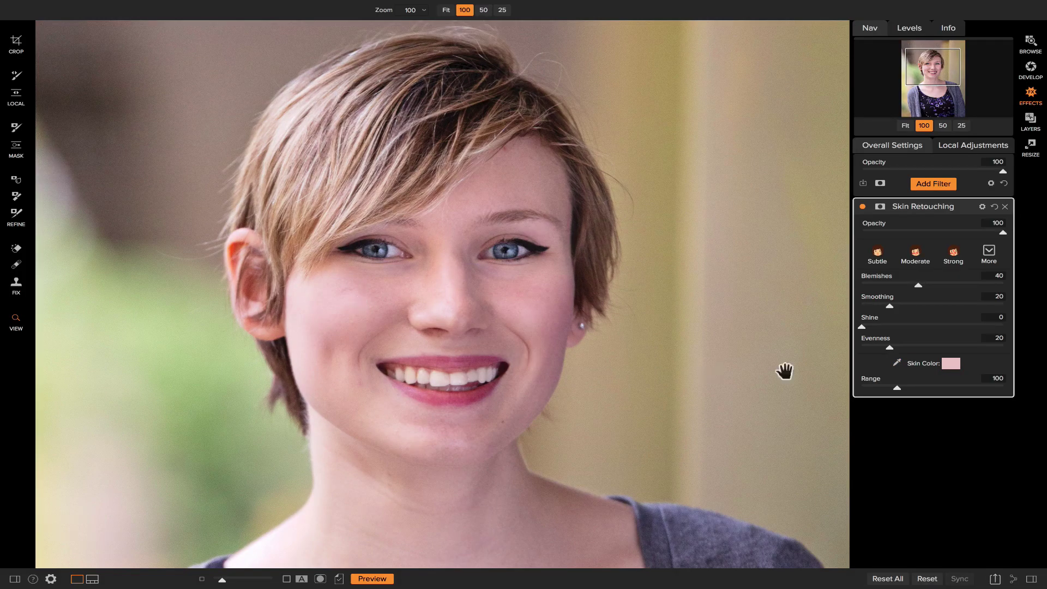
left_click(956, 256)
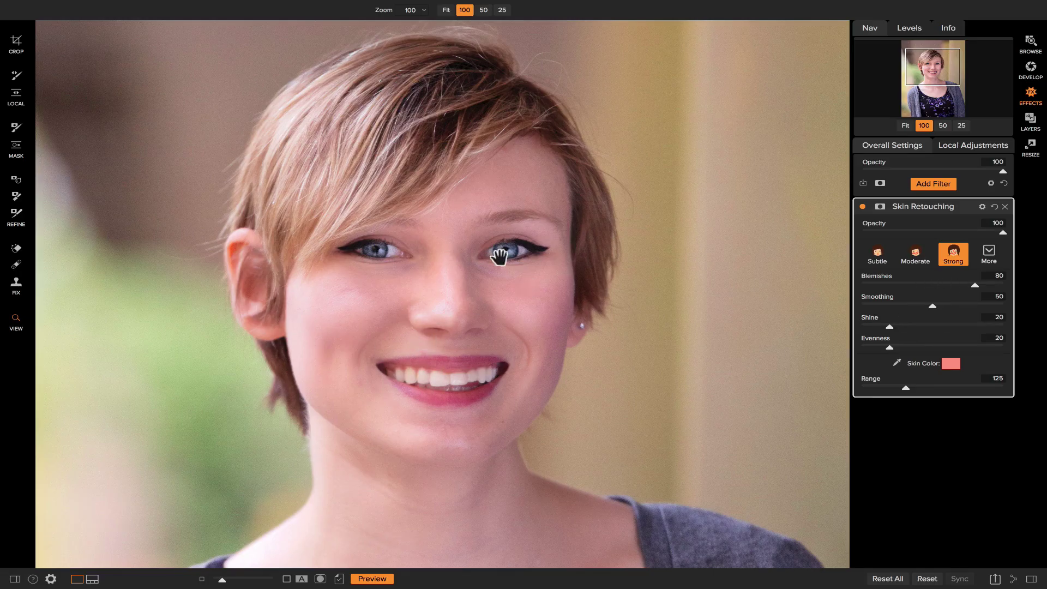
Invert the Skin Retouching mask and paint retouching back onto the face with a size-100 brush.
left_click(880, 206)
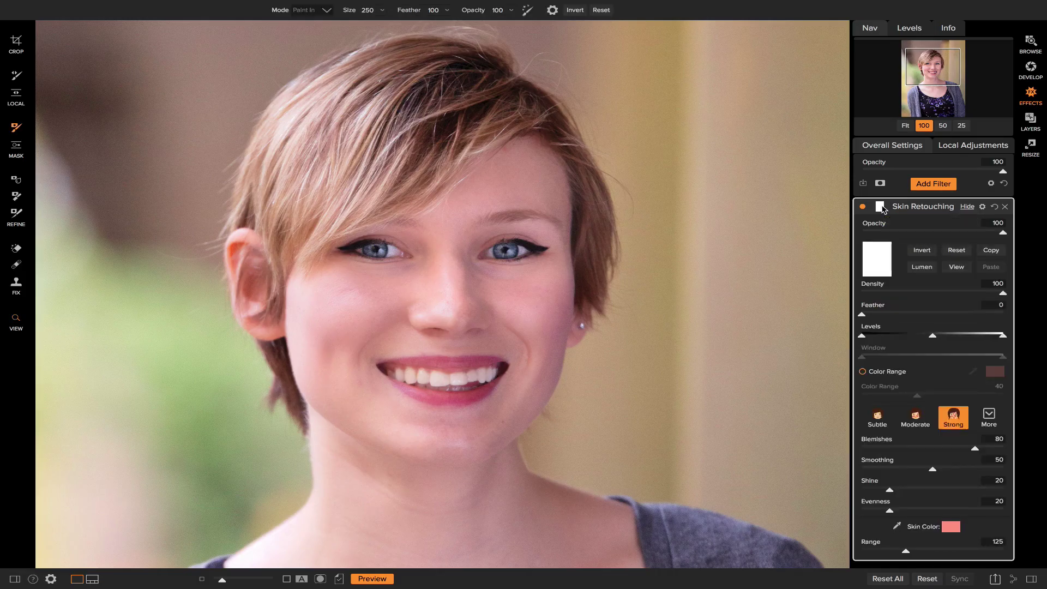
left_click(921, 250)
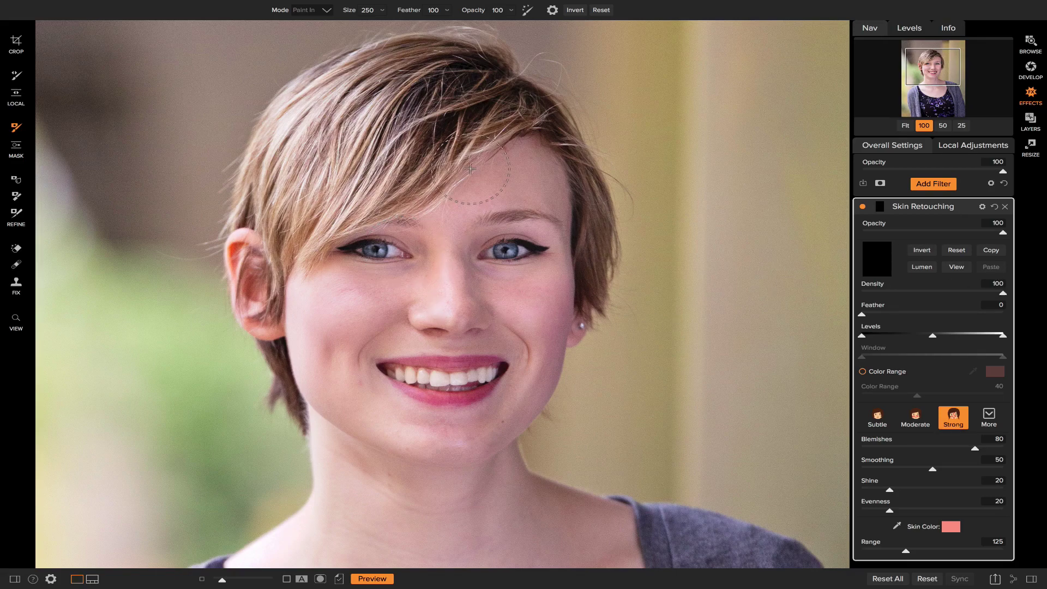
key("bracketleft")
key("bracketleft")
key("bracketleft")
key("bracketleft")
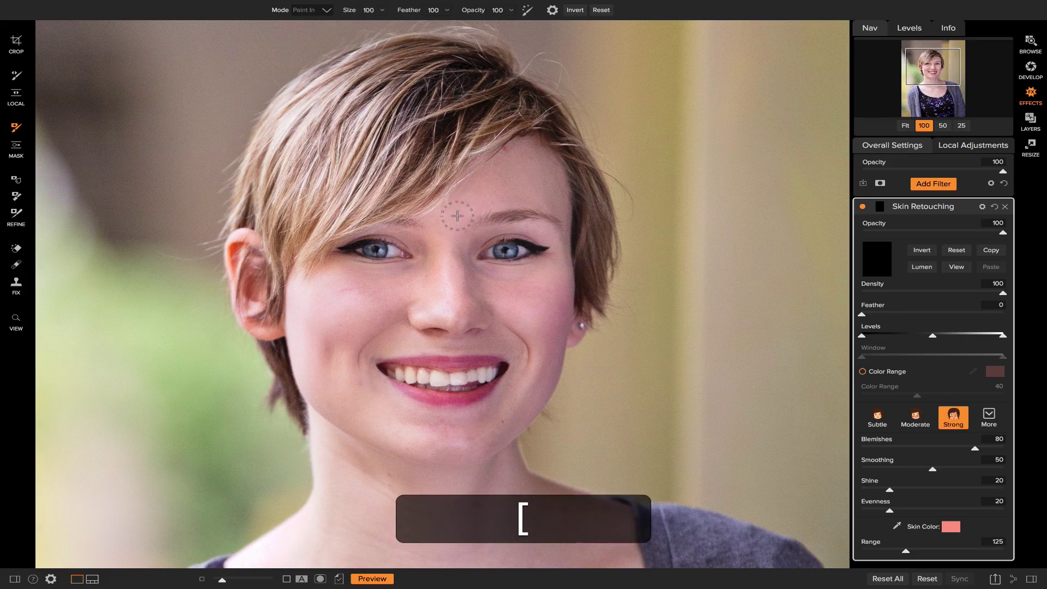
key("bracketright")
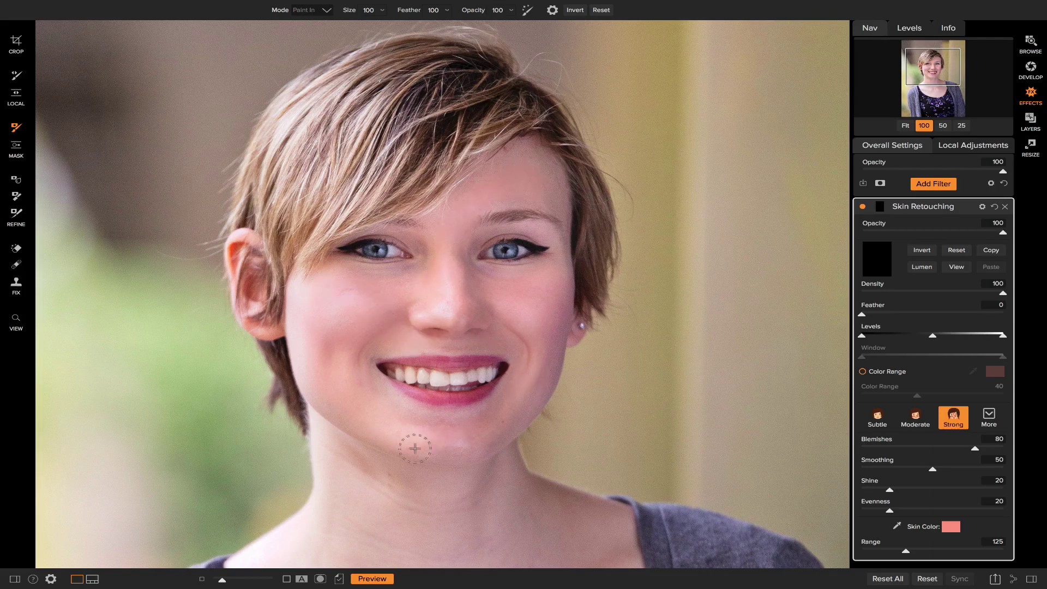
left_click(324, 386)
Switch Skin Retouching to Subtle and customise it to Blemishes 14, Smoothing 56, Shine 36.
left_click(879, 417)
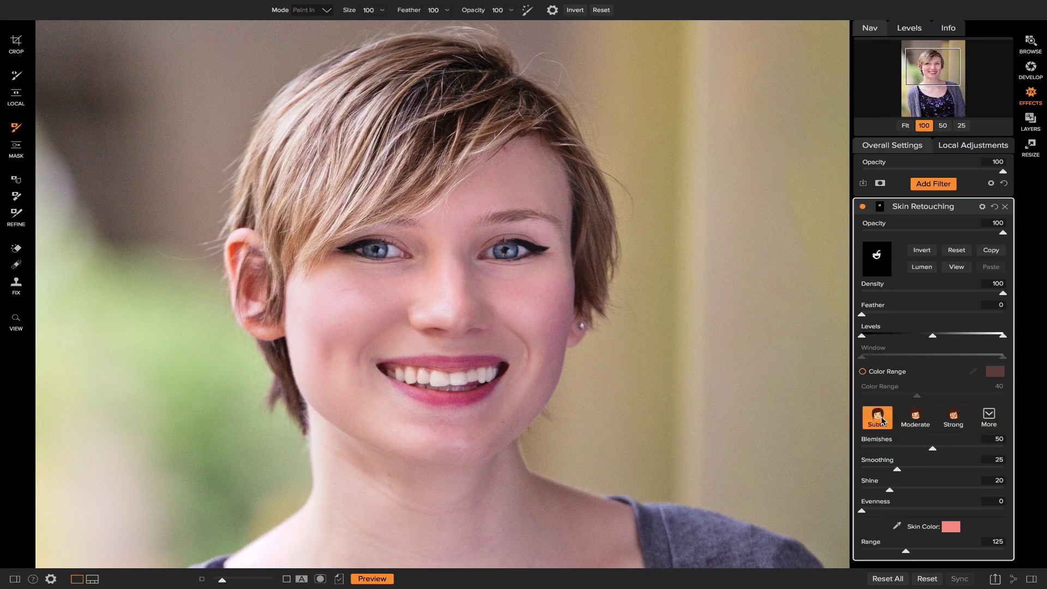
left_click_drag(932, 449, 943, 450)
left_click_drag(946, 449, 914, 490)
Toggle Skin Retouching off and on to compare the skin before and after.
left_click(863, 207)
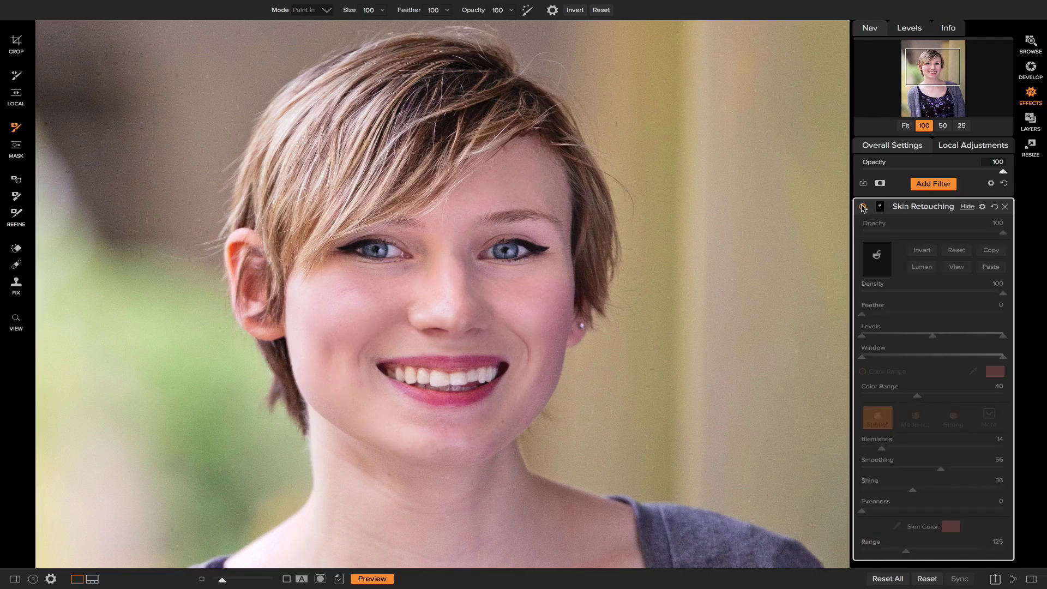
left_click(862, 207)
left_click(863, 207)
left_click(862, 207)
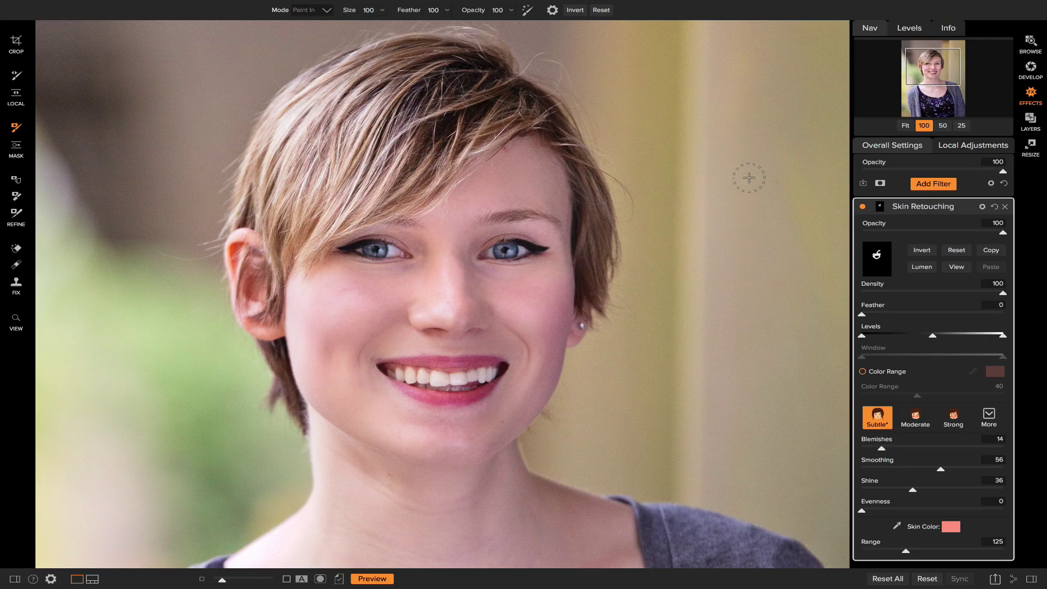
Zoom to fit the whole portrait, then compare the original with the retouched version and return to the retouched preview.
key("z")
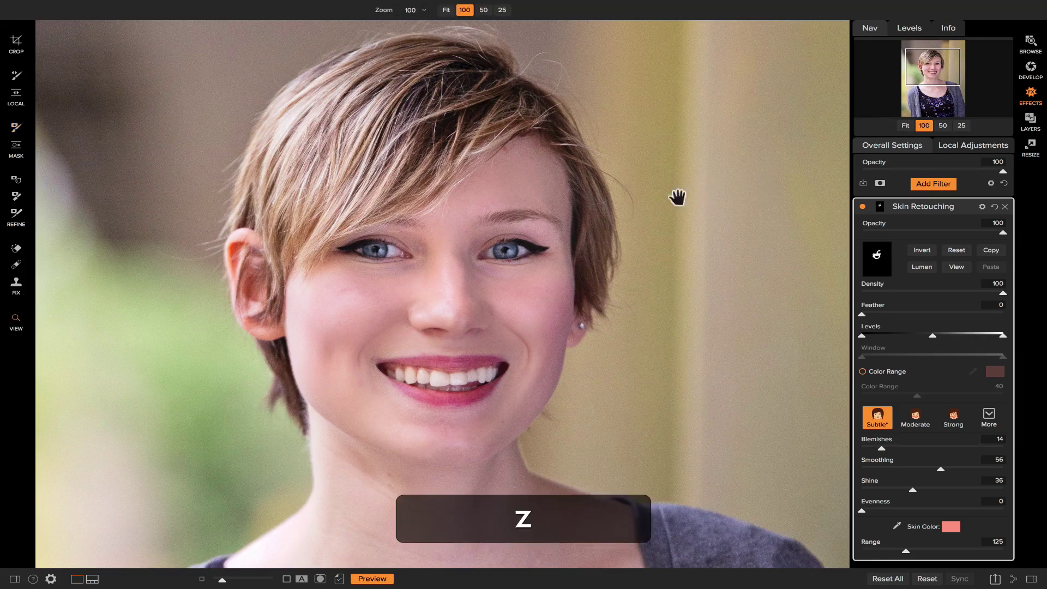
left_click(628, 206)
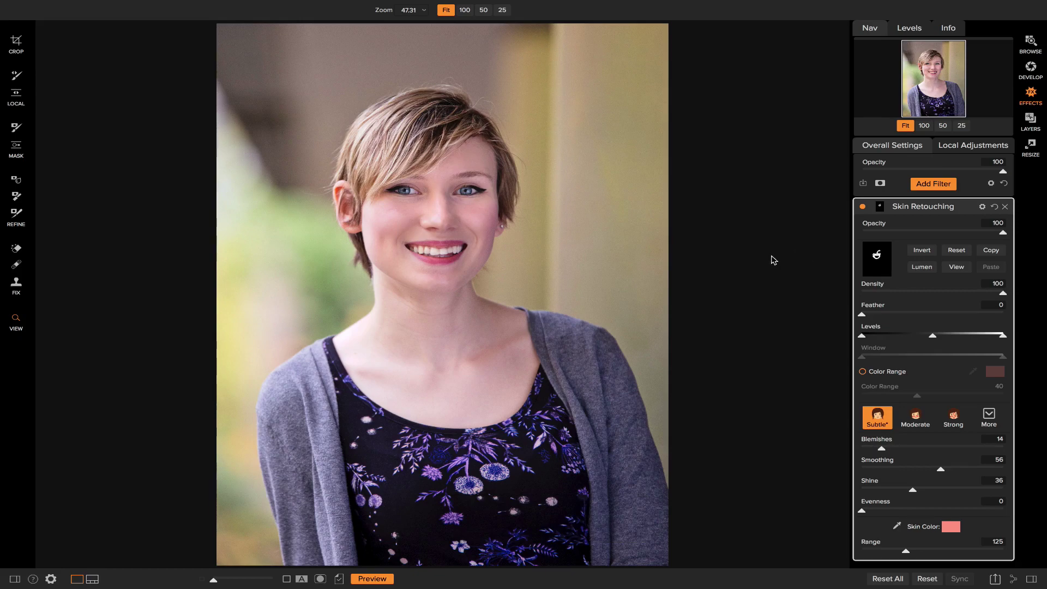
key("backslash")
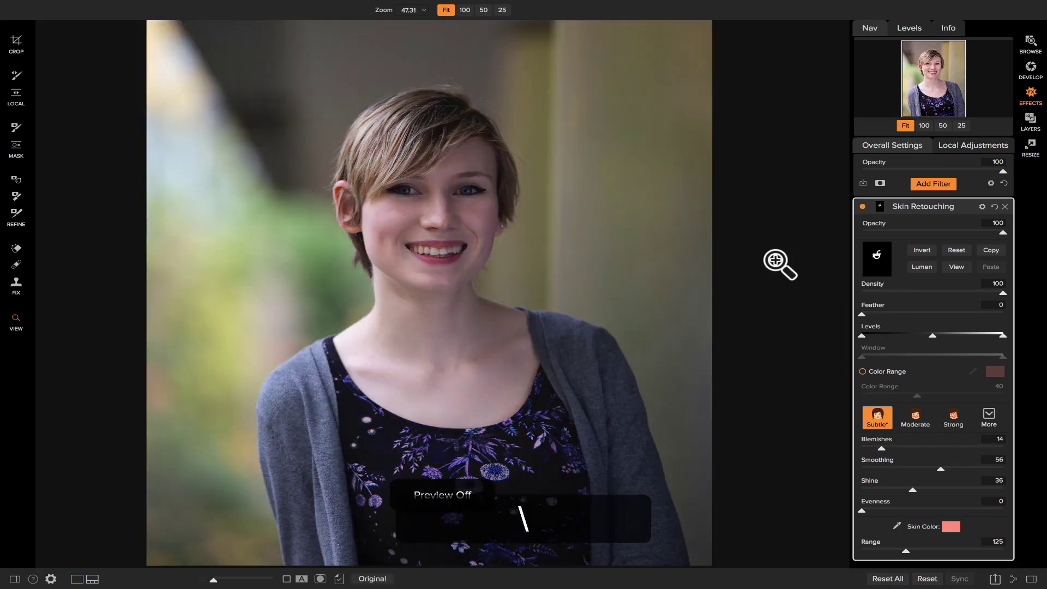
key("backslash")
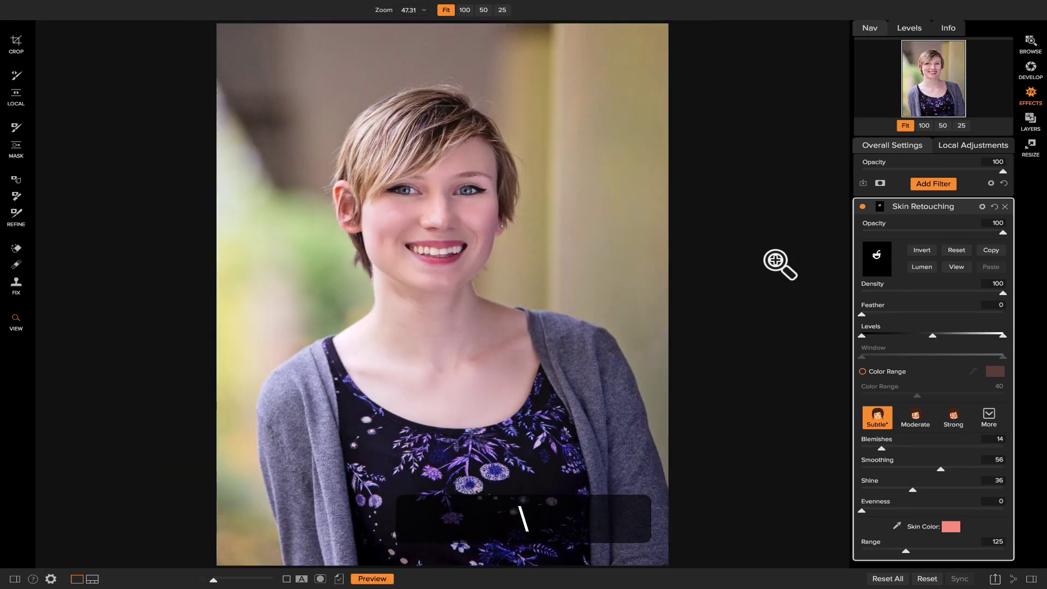